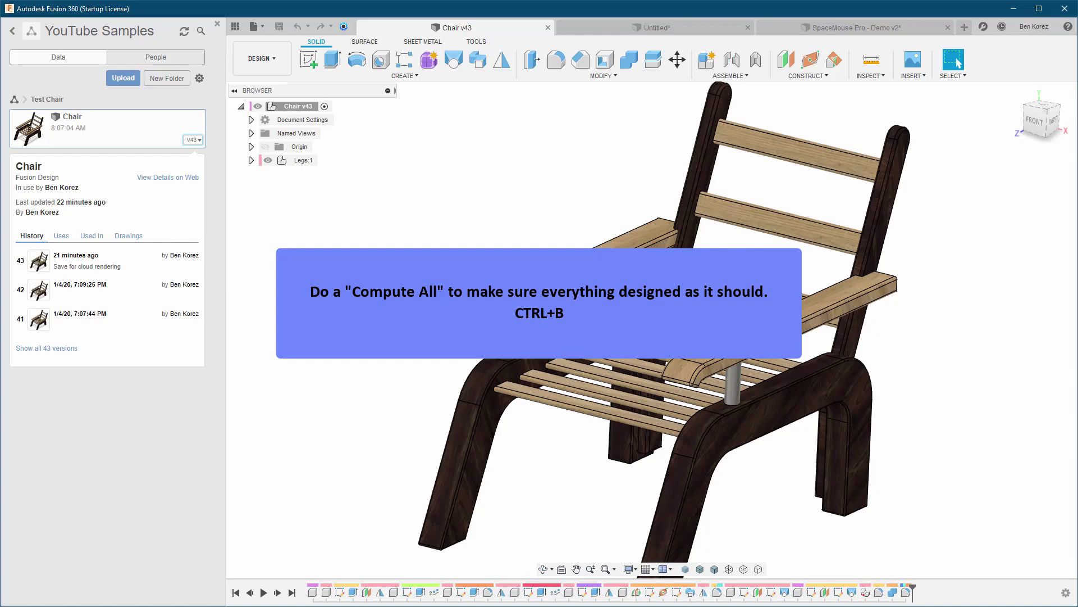
Step: Hide the Data Panel and recompute the whole Chair v43 design with Compute All (Ctrl+B)
left_click(235, 26)
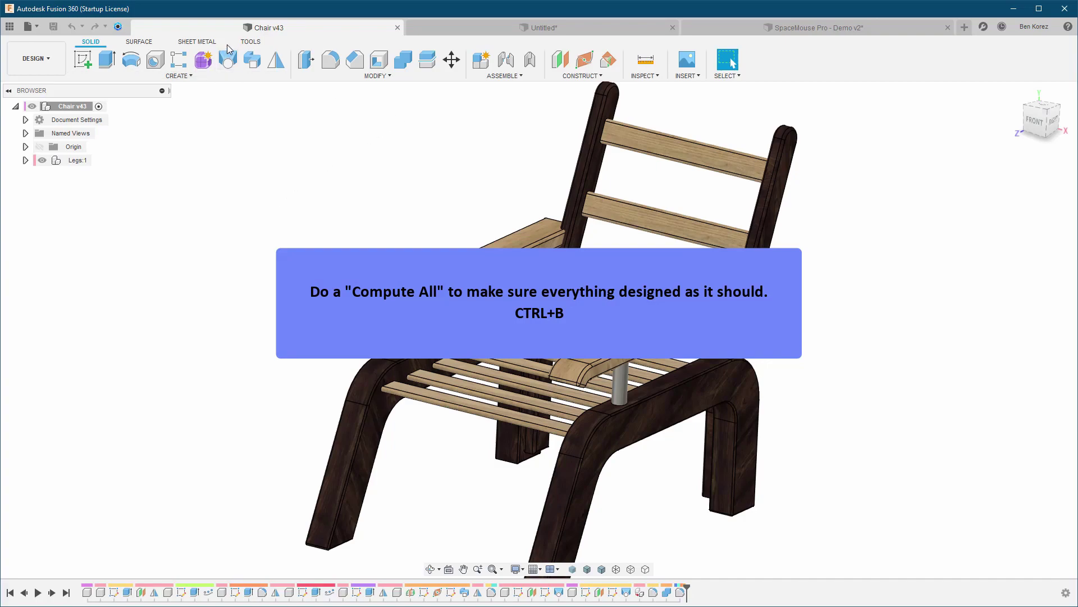
left_click(251, 44)
left_click(172, 76)
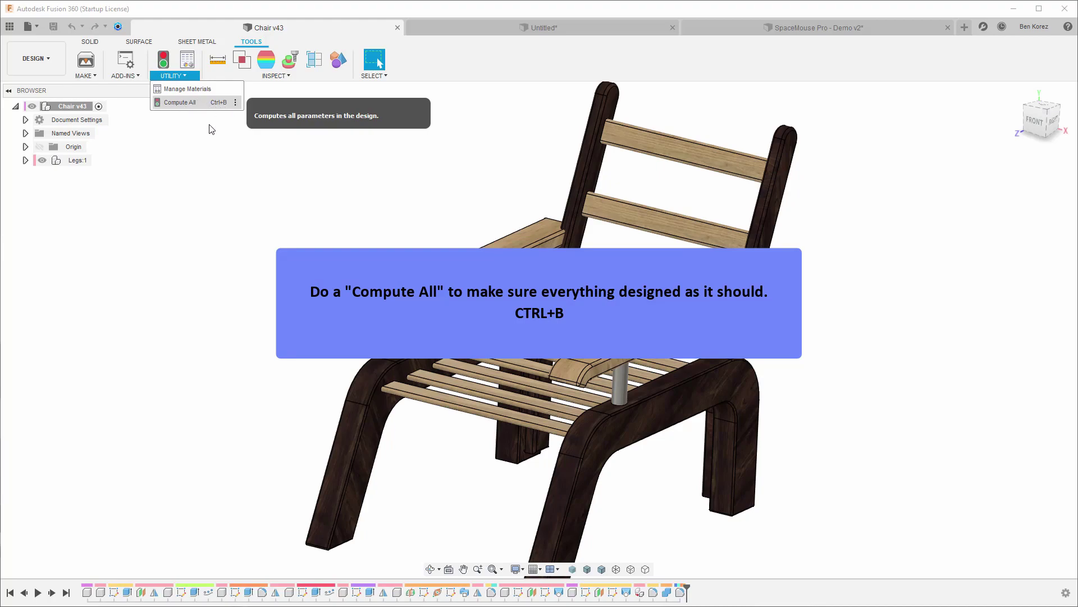
key("ctrl+b")
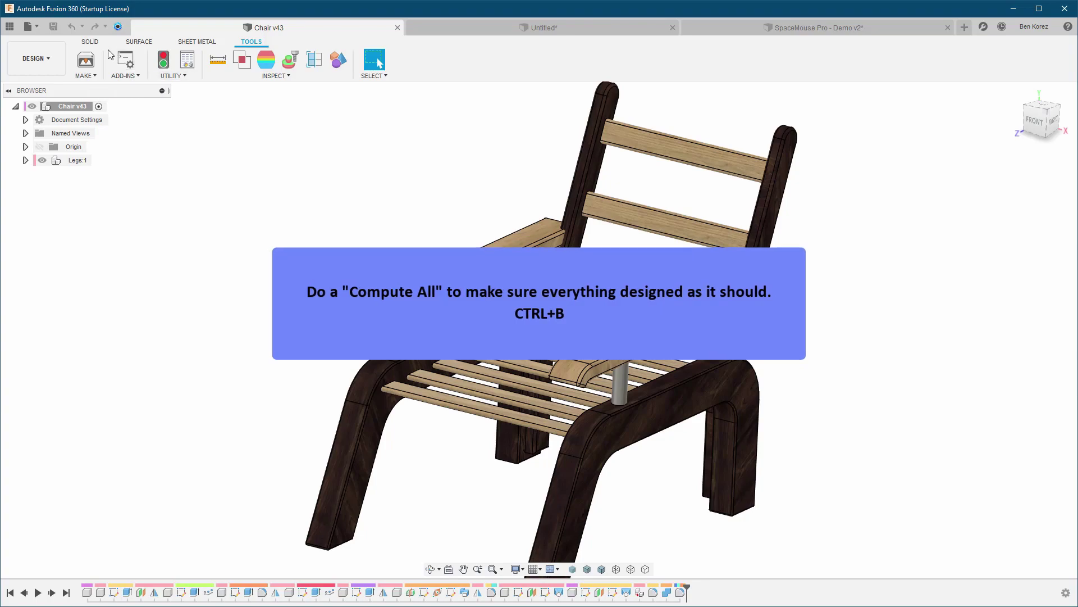
left_click(90, 42)
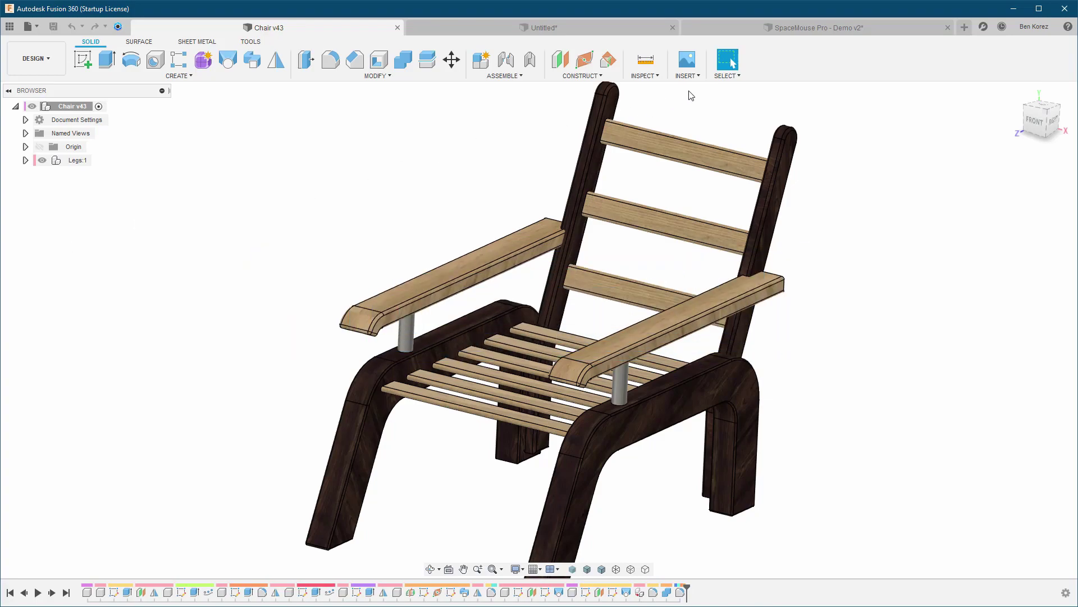
Step: Switch to the SpaceMouse Pro - Demo v2 design tab
left_click(756, 32)
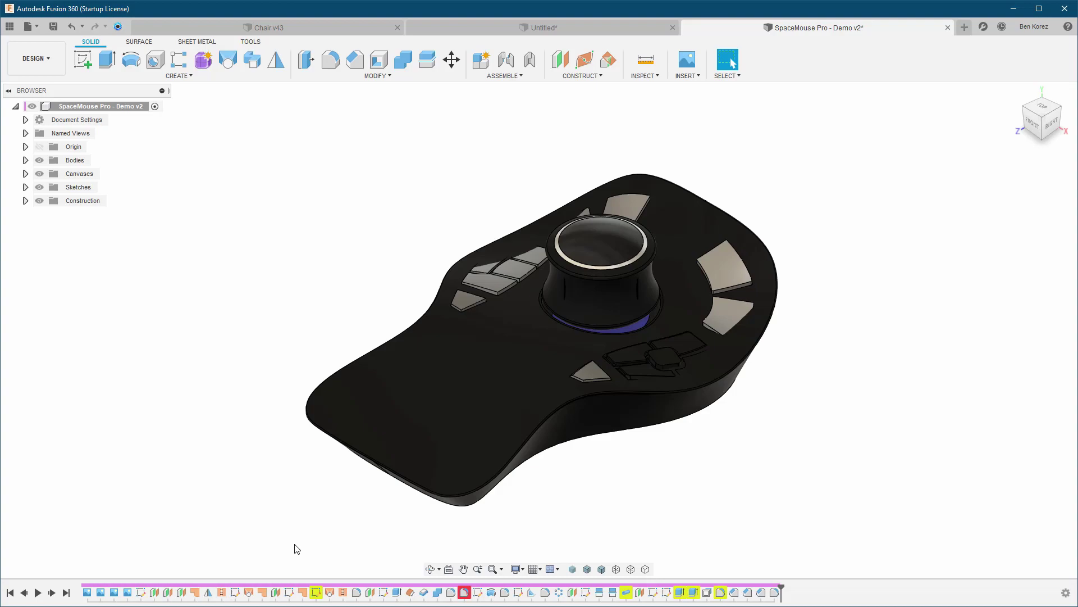
Step: Switch back to the Chair v43 design tab
left_click(354, 29)
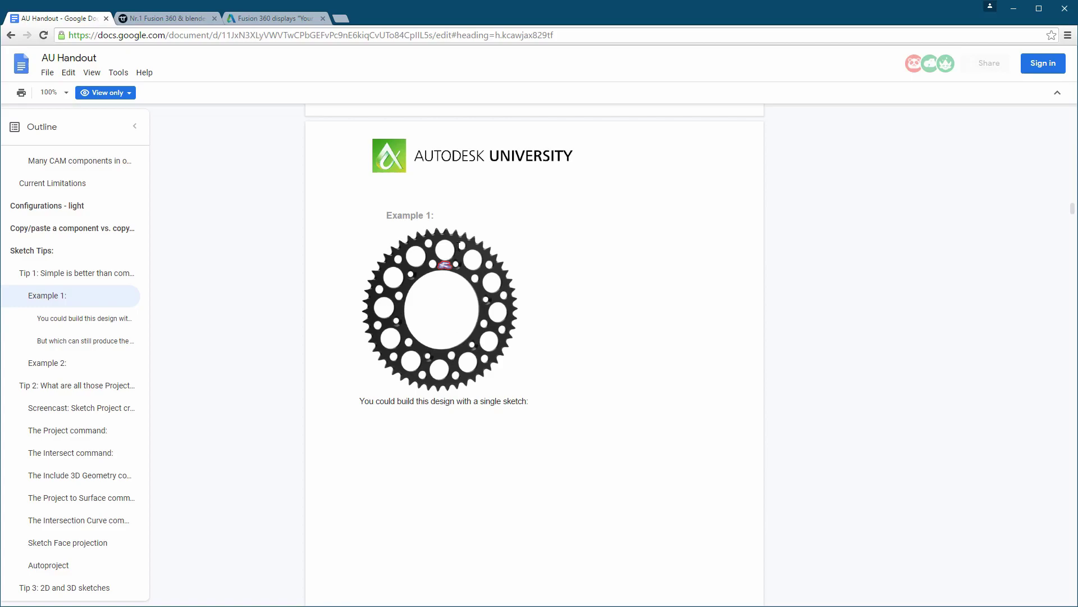
Step: Scroll the AU Handout past the Example 1 sprocket sketches to the Example 2 cross-shaped sketch
scroll(460, 245, "down", 10)
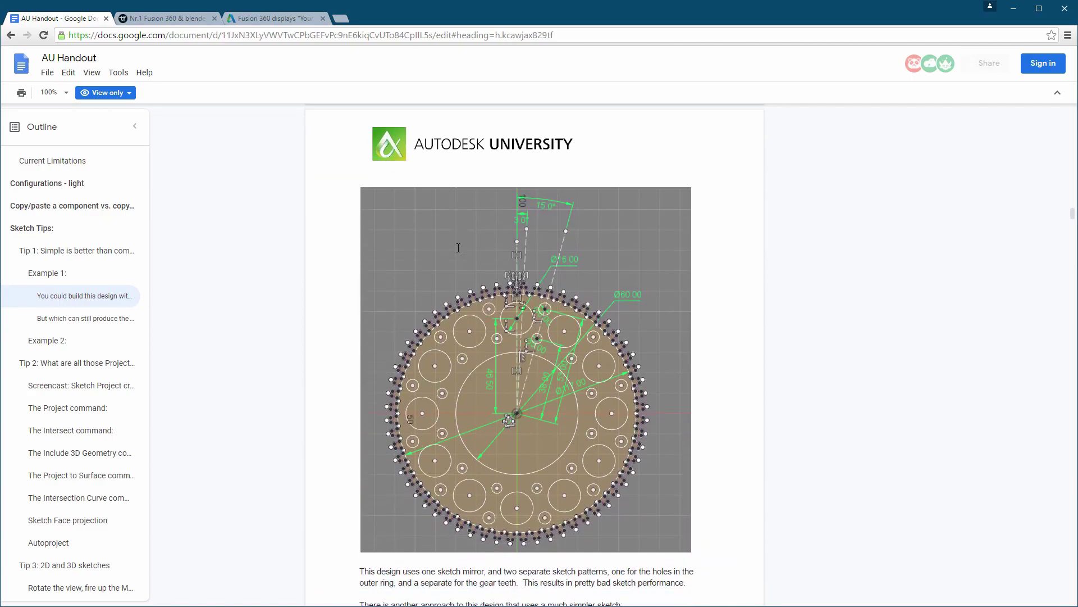
scroll(458, 248, "down", 1)
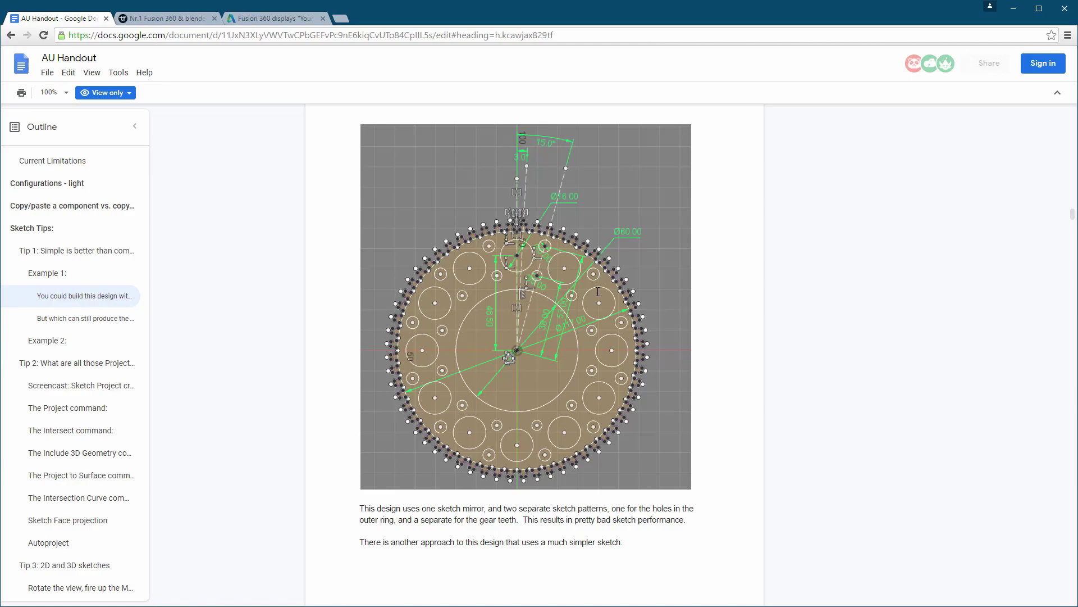
scroll(598, 291, "down", 12)
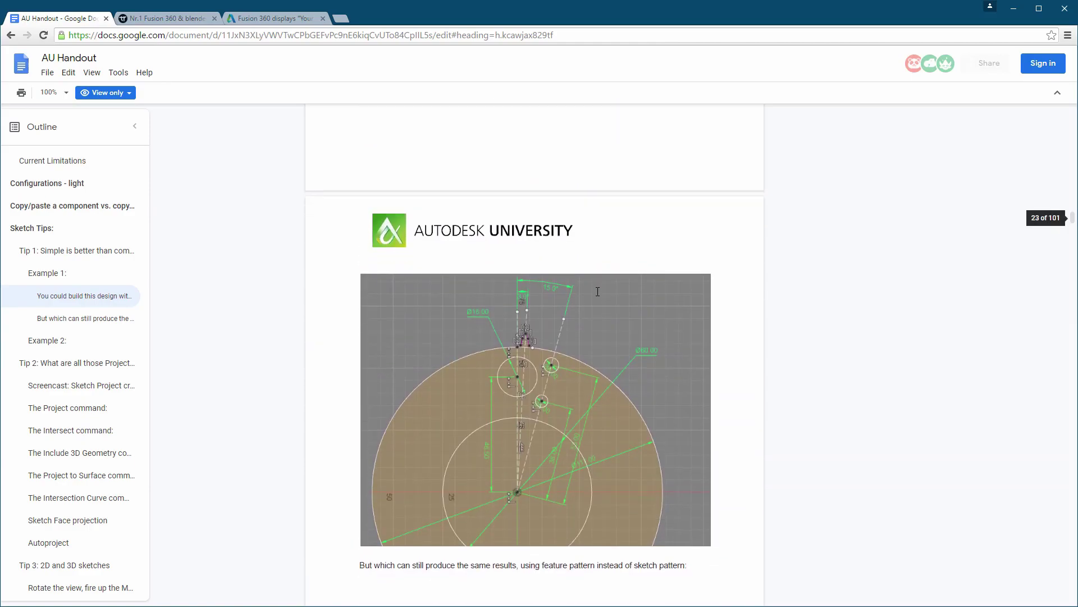
scroll(598, 291, "up", 1)
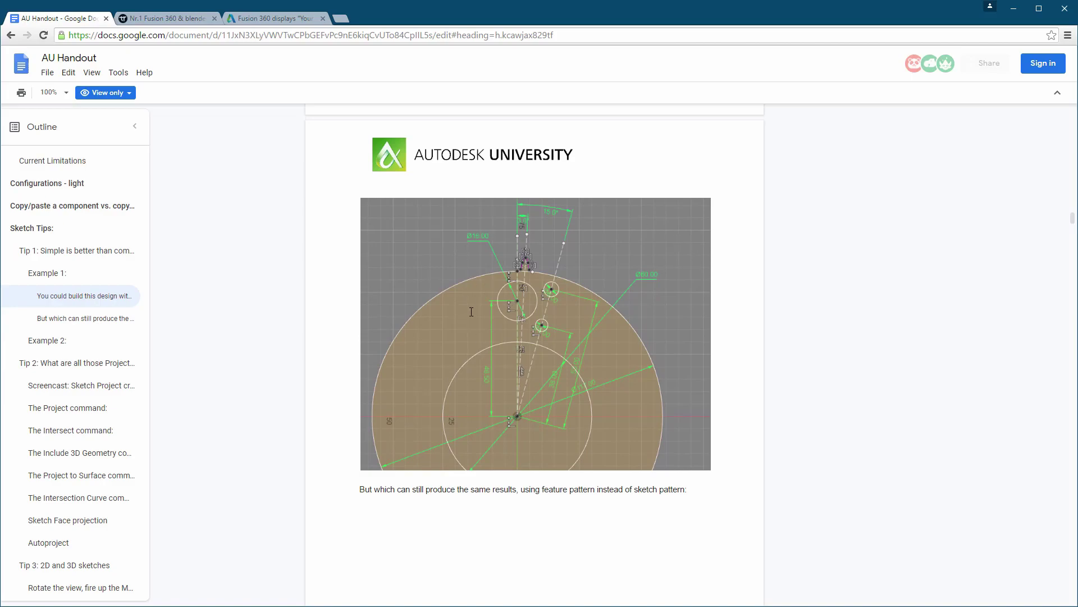
scroll(474, 303, "down", 9)
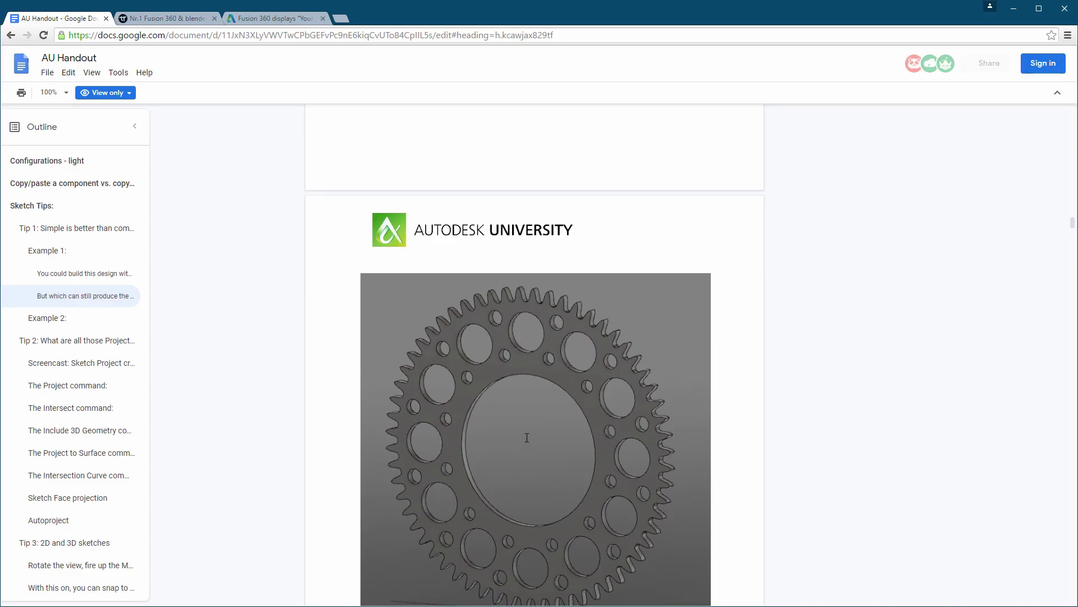
scroll(527, 436, "down", 13)
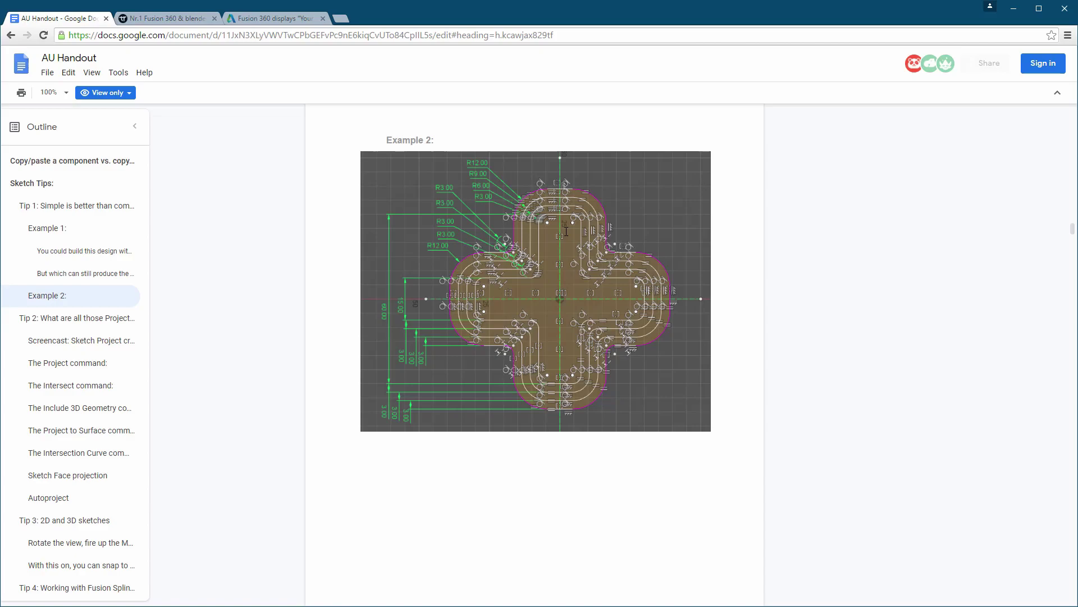
Step: Scroll the AU Handout past Example 2 to the Tip 2 section
scroll(567, 232, "down", 8)
scroll(566, 231, "down", 5)
scroll(480, 334, "up", 1)
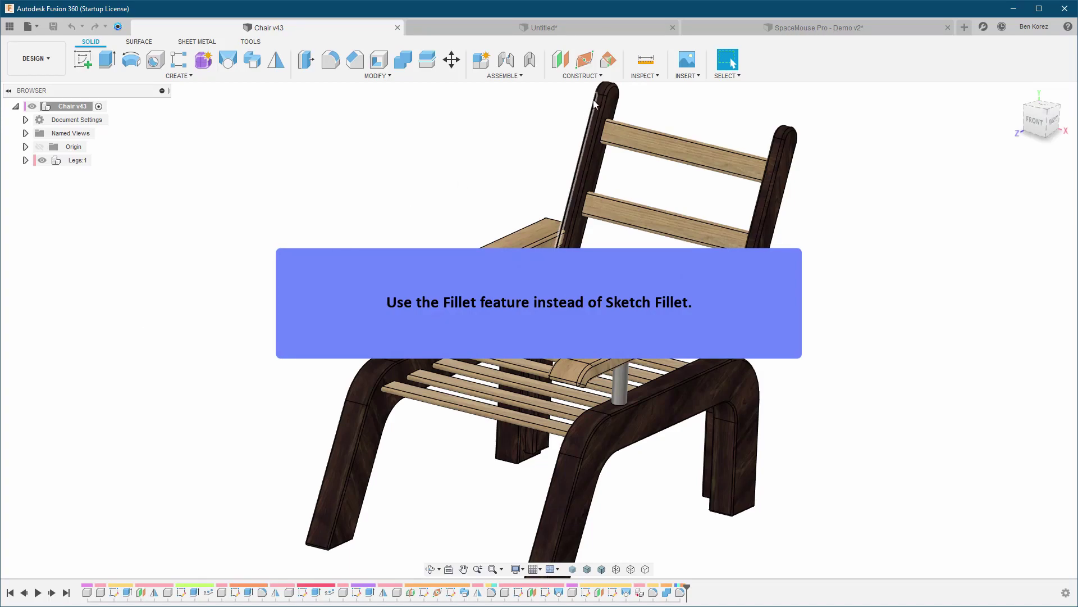
left_click(964, 27)
left_click(92, 61)
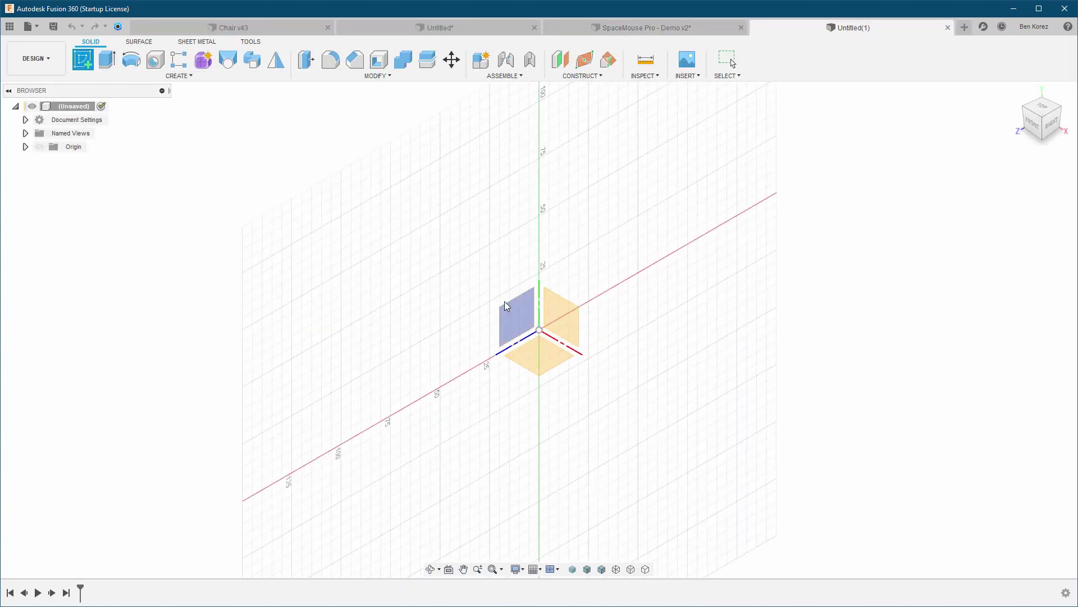
left_click(562, 315)
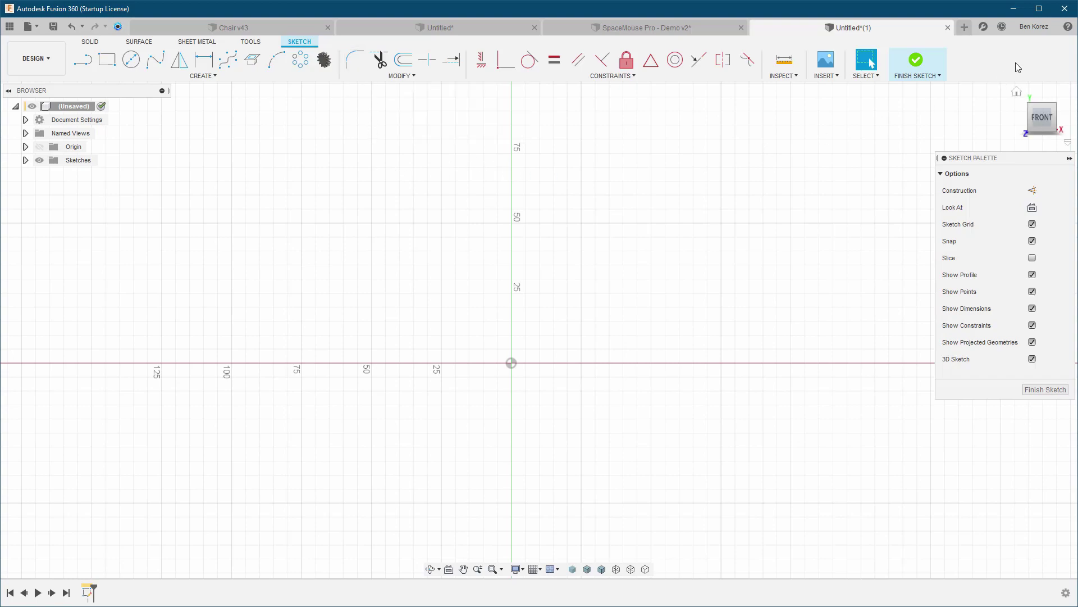
left_click(948, 28)
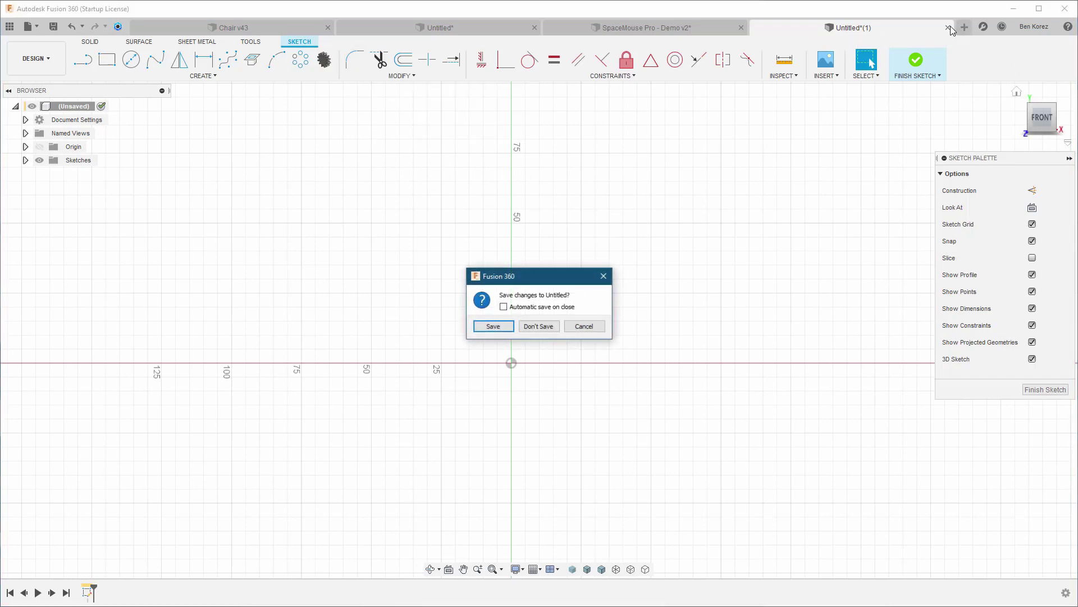
left_click(539, 326)
left_click(285, 28)
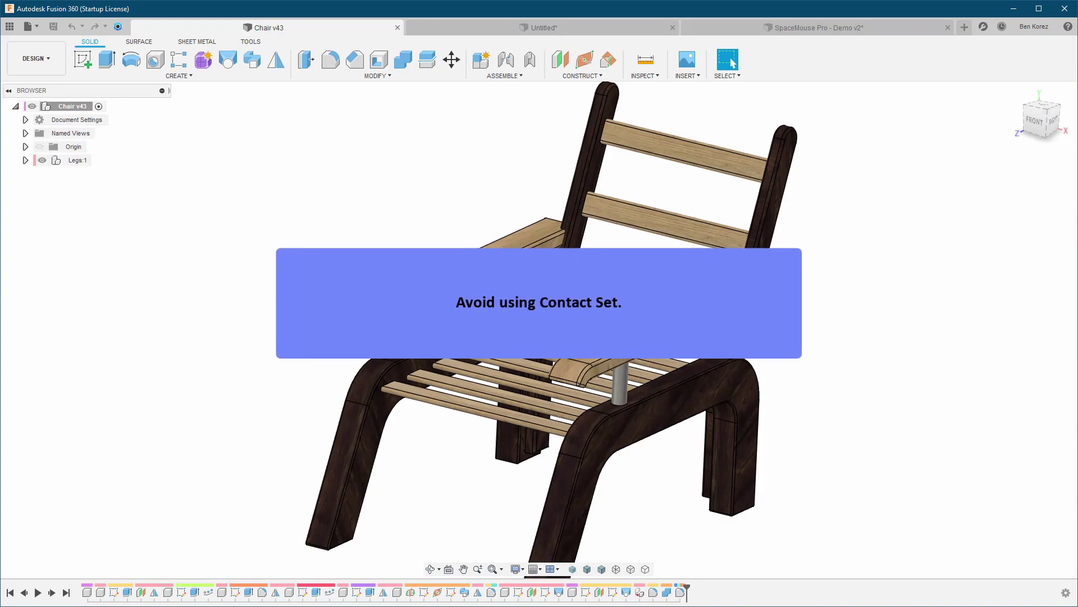
left_click(508, 76)
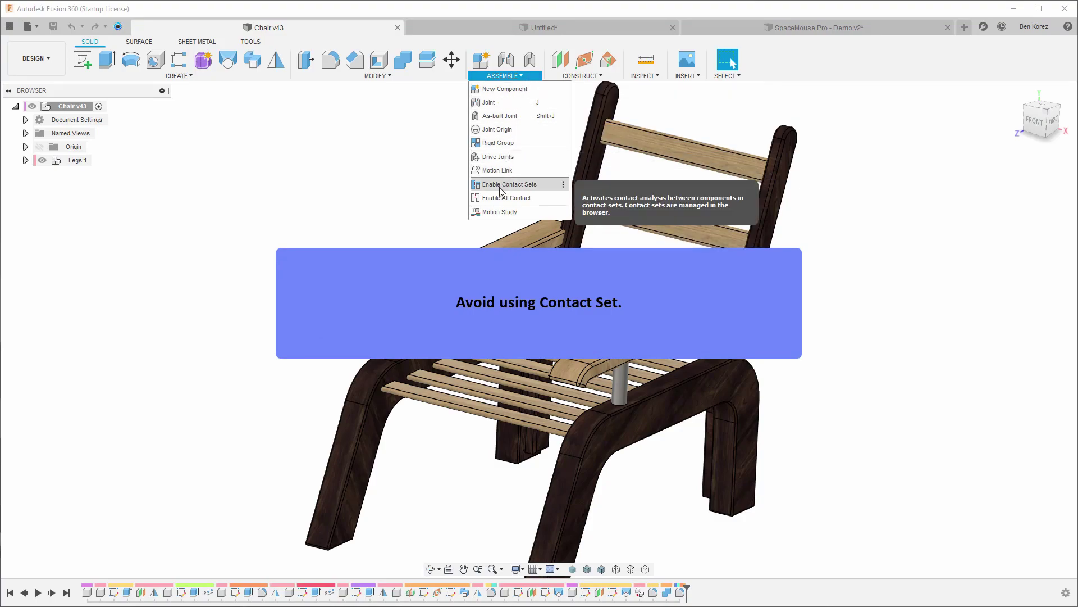
left_click(341, 198)
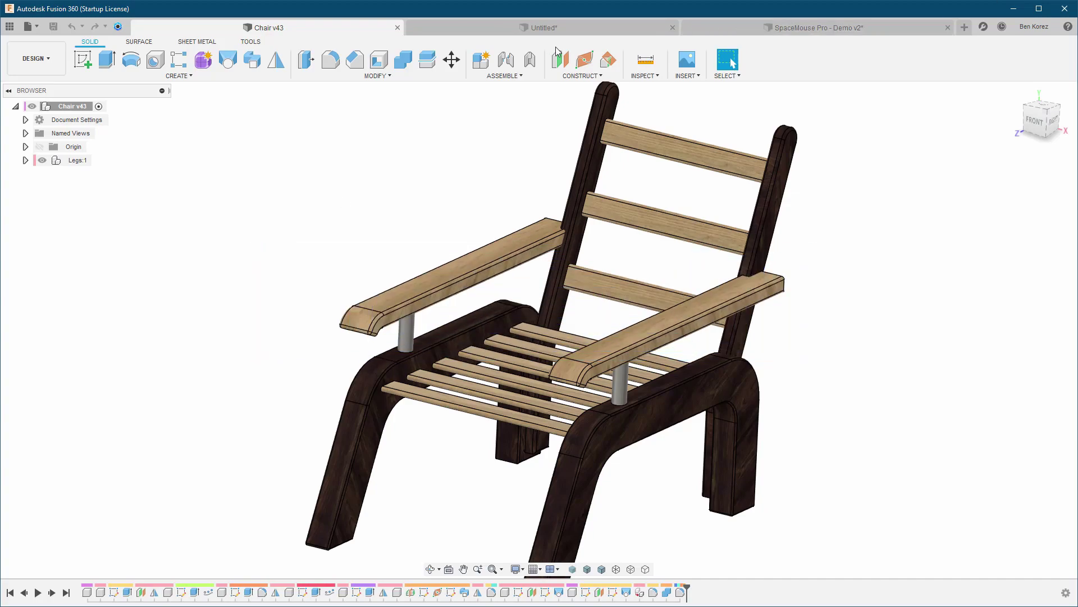
Step: Switch to the Untitled design, select and deselect Body1, then pick Extrude1 in the timeline
left_click(552, 28)
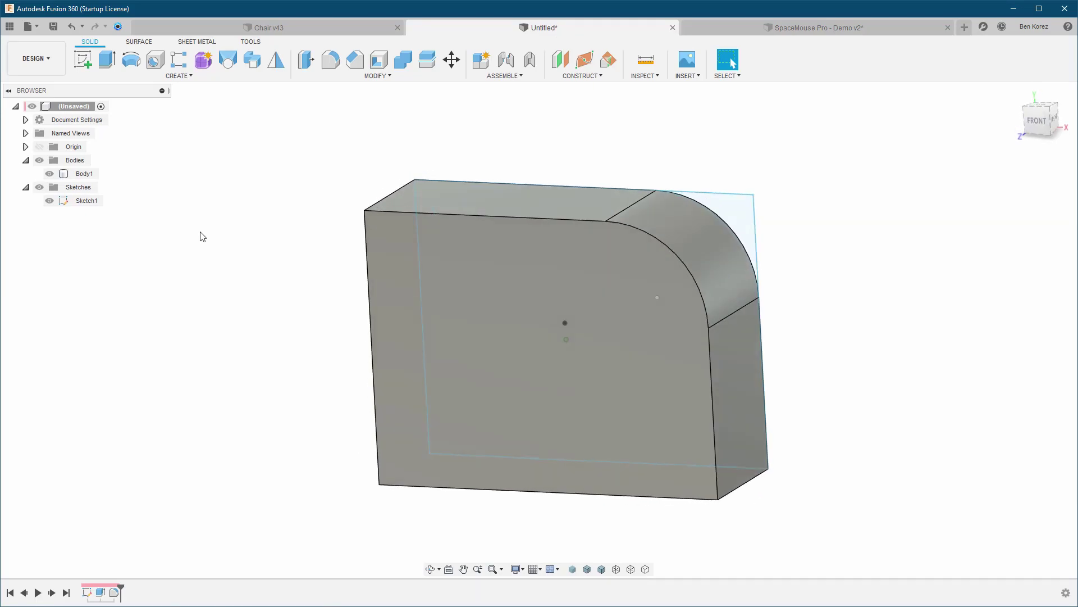
left_click(629, 319)
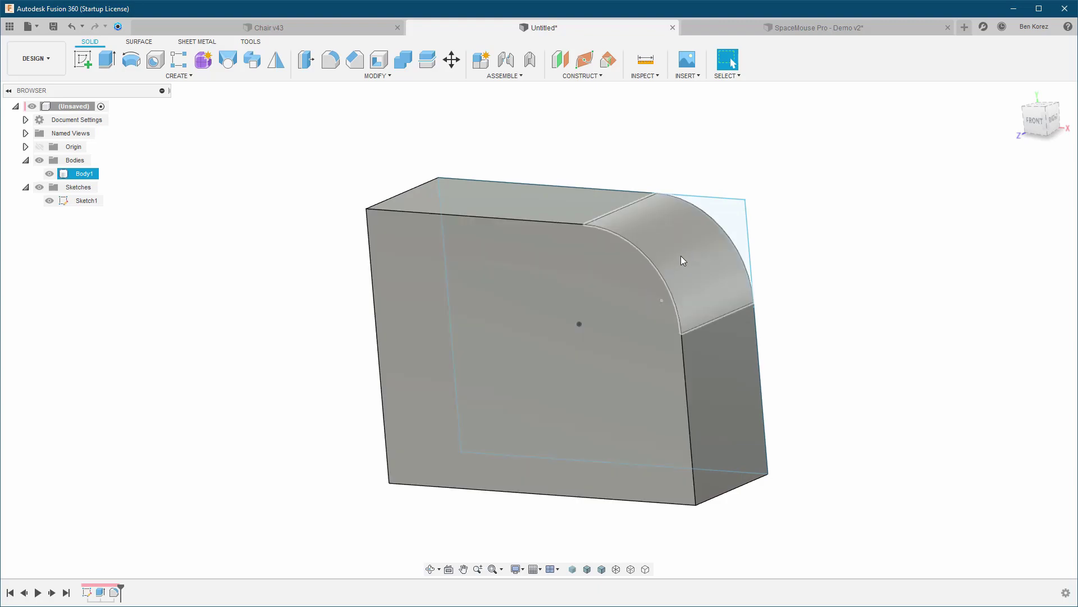
key("Escape")
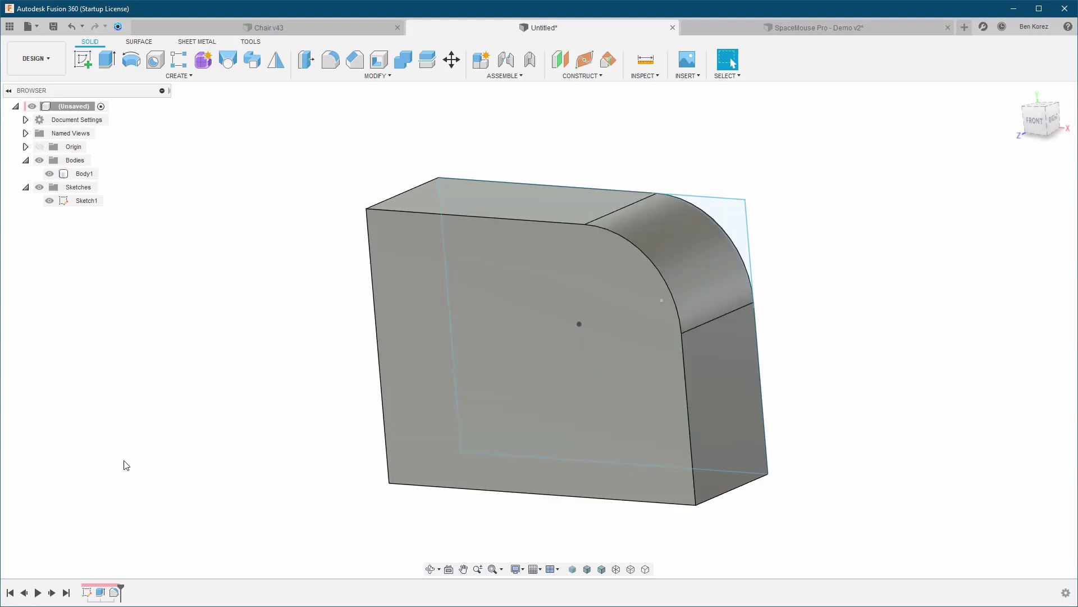
left_click(100, 592)
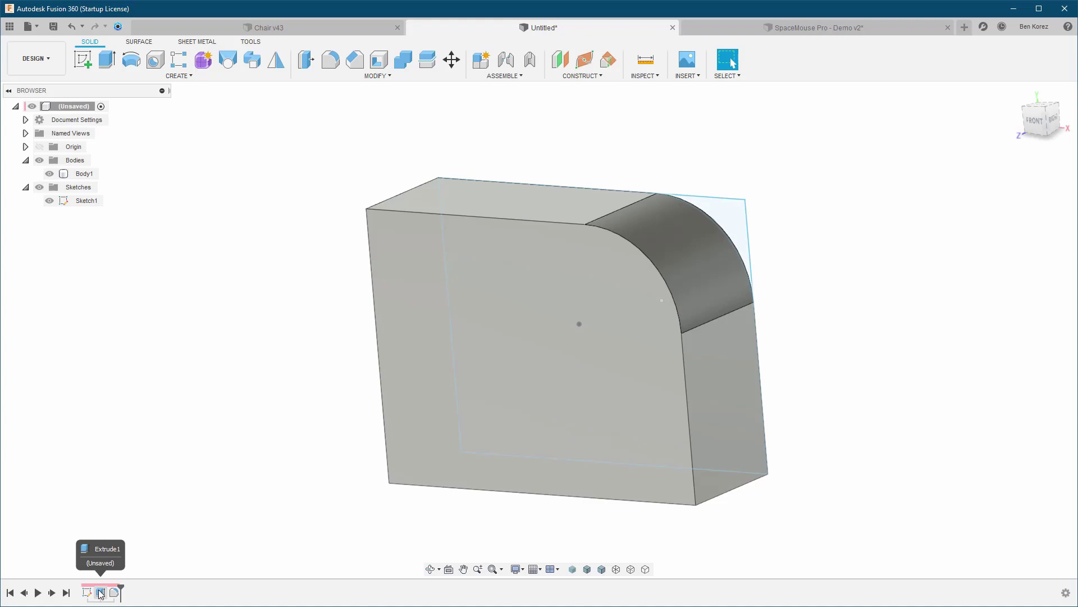
Step: Re-pick Extrude1's profile as only the main sketch region, then view Fillet1's lost-edge error details
double_click(101, 593)
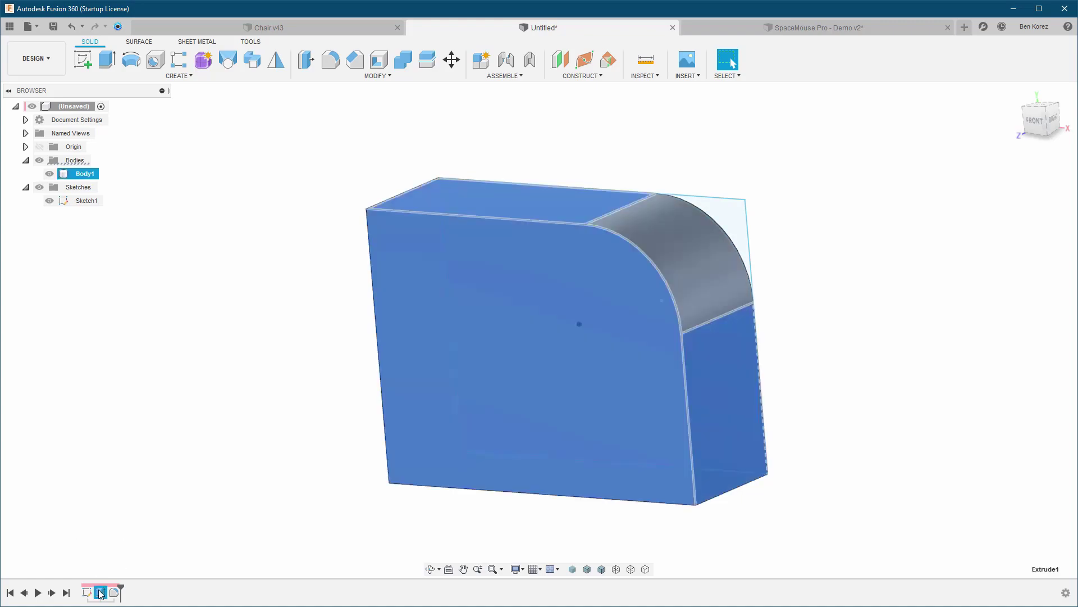
left_click(1035, 174)
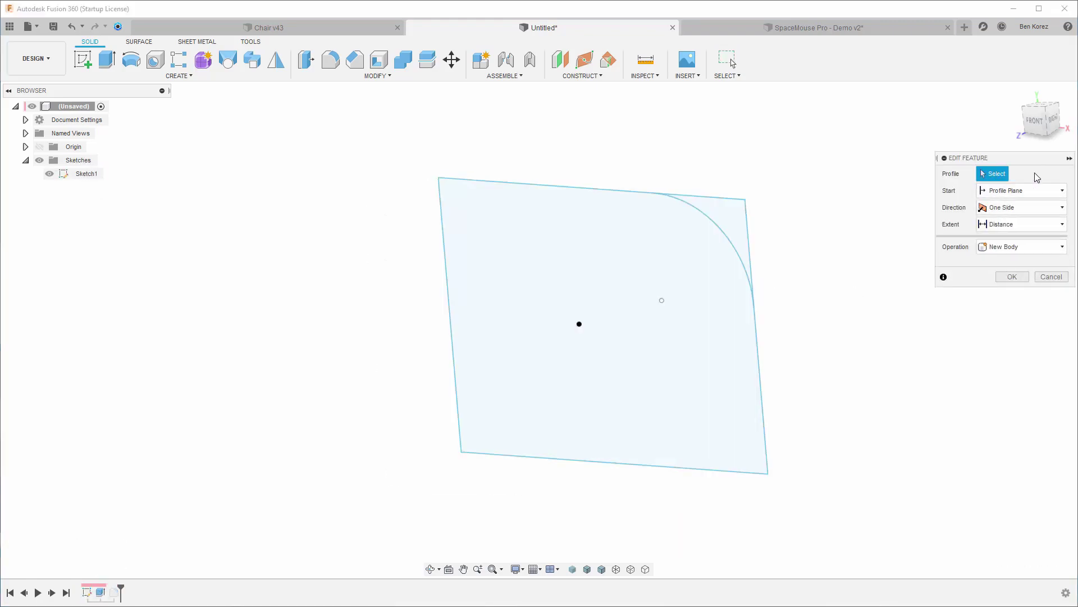
left_click(628, 243)
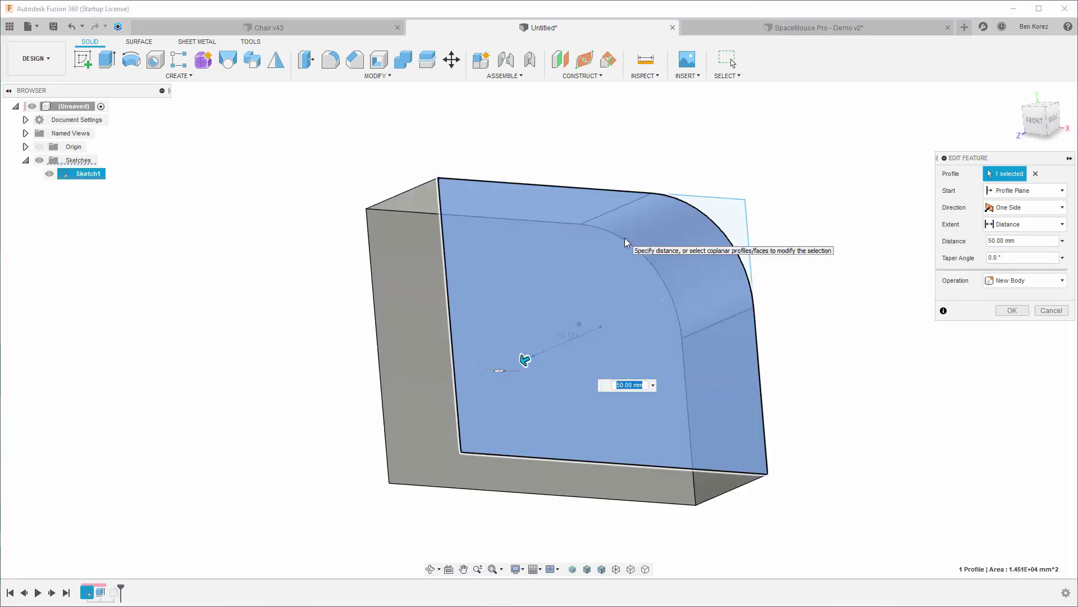
left_click(1035, 173)
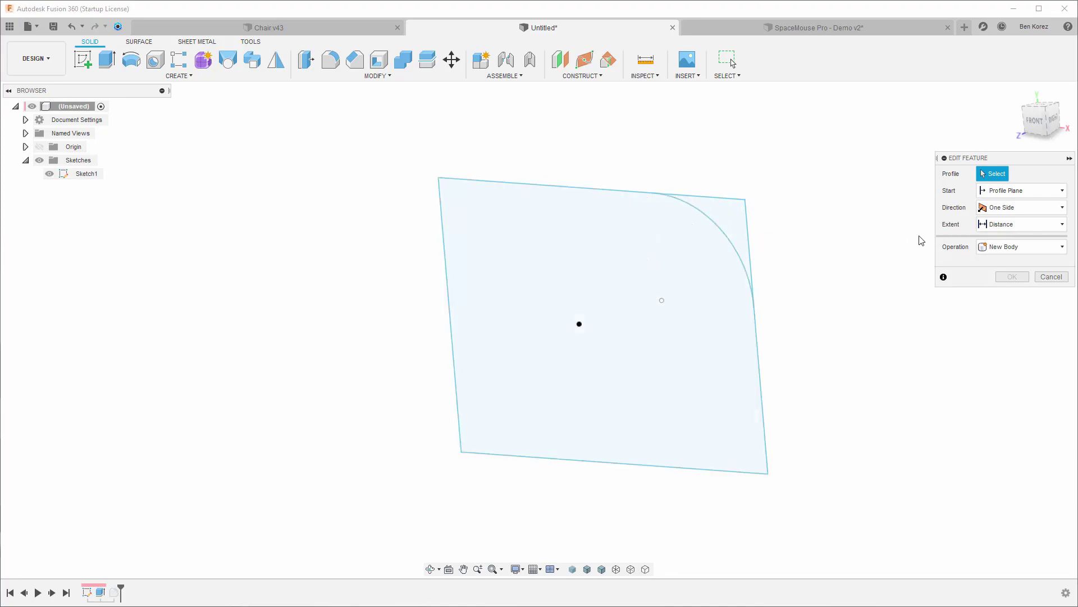
left_click(618, 241)
left_click(1014, 310)
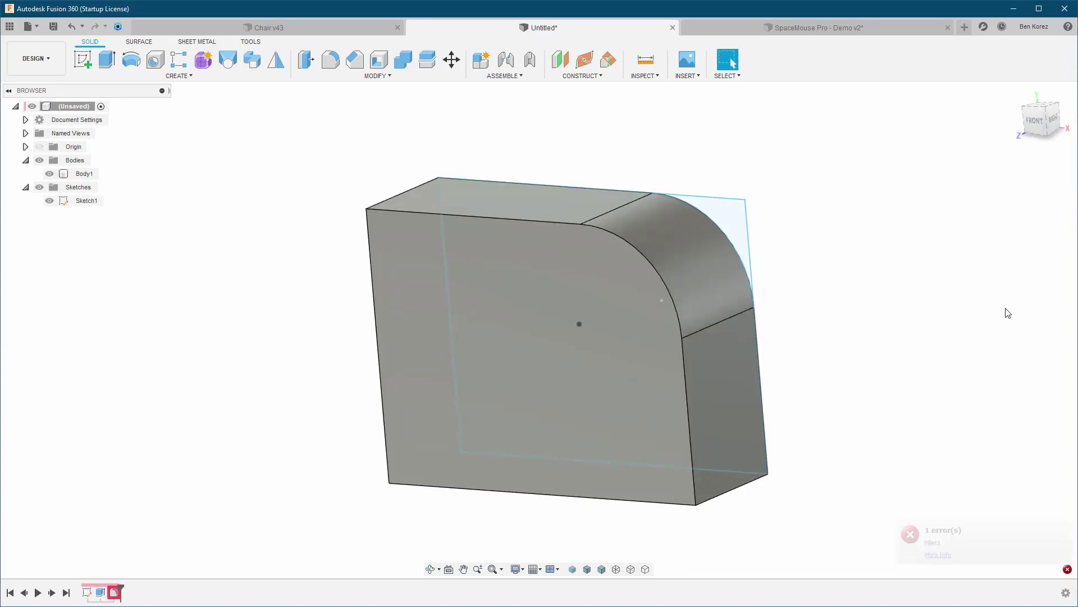
left_click(984, 548)
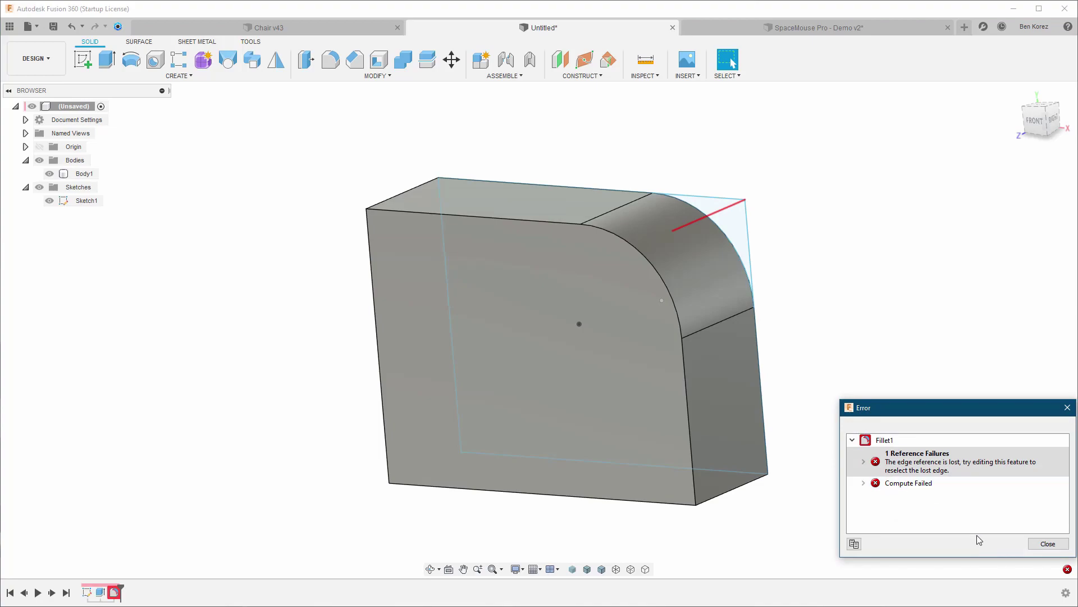
Step: Dismiss the fillet error report and return to the Chair v43 design
left_click(1048, 543)
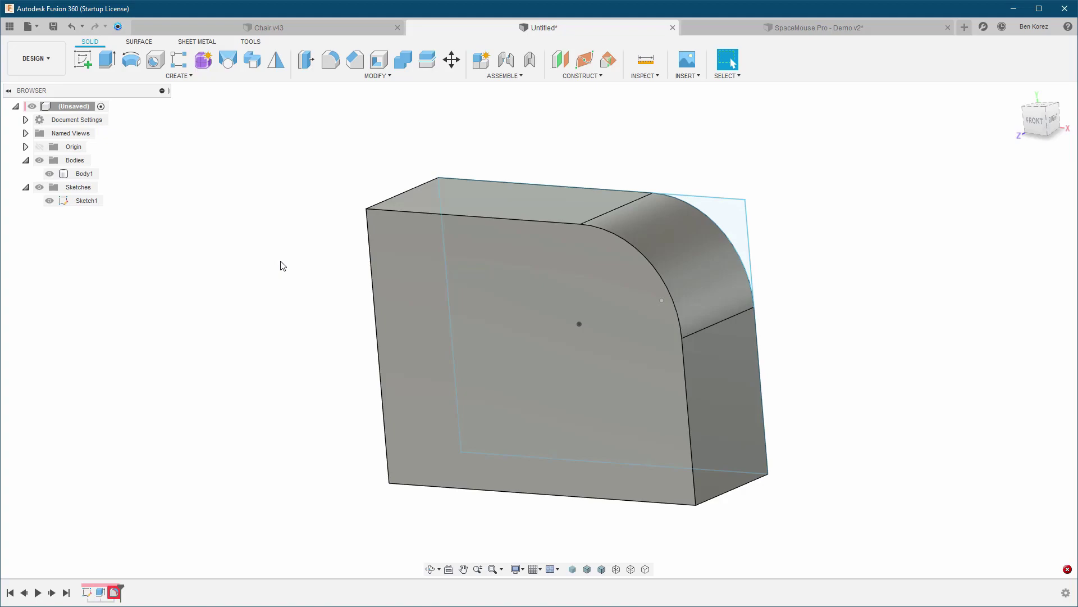
left_click(312, 28)
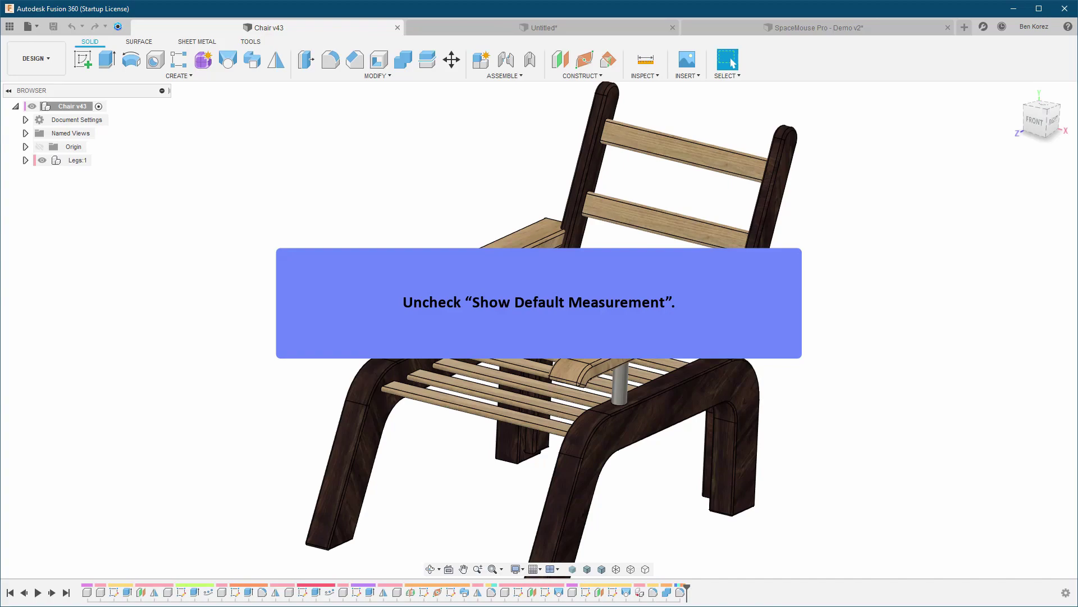
Step: Zoom in on the front leg, select an edge to read its 79.2801 mm length, then deselect
scroll(826, 247, "up", 5)
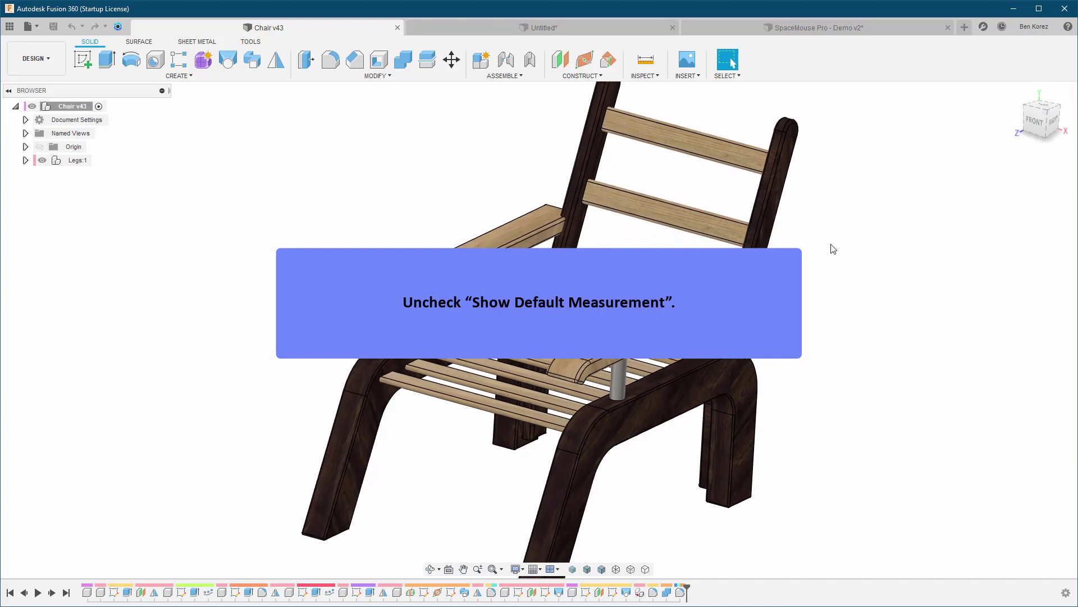
scroll(854, 282, "up", 3)
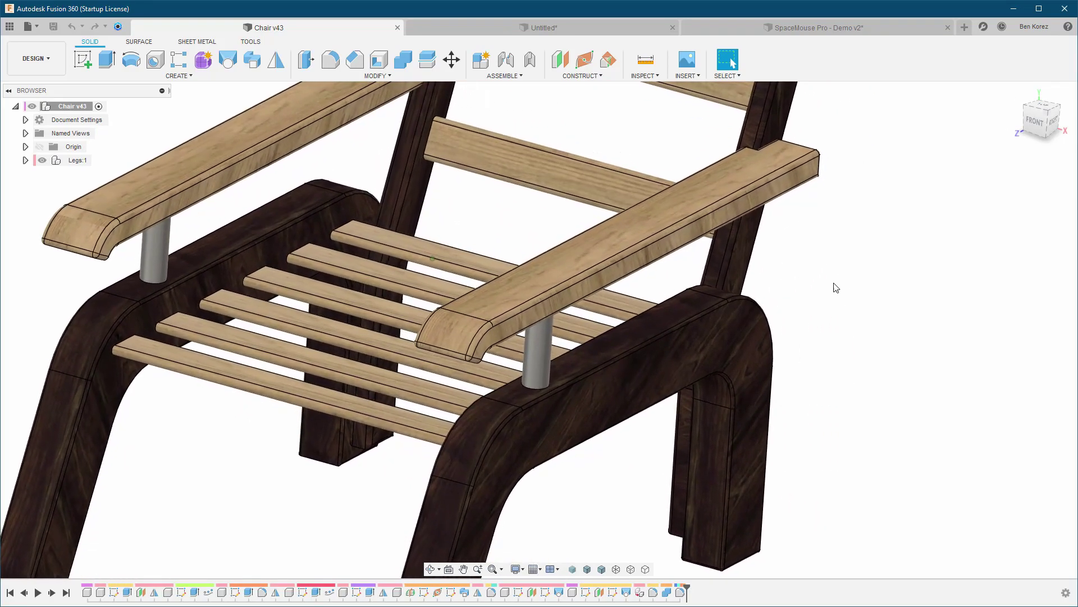
left_click(665, 339)
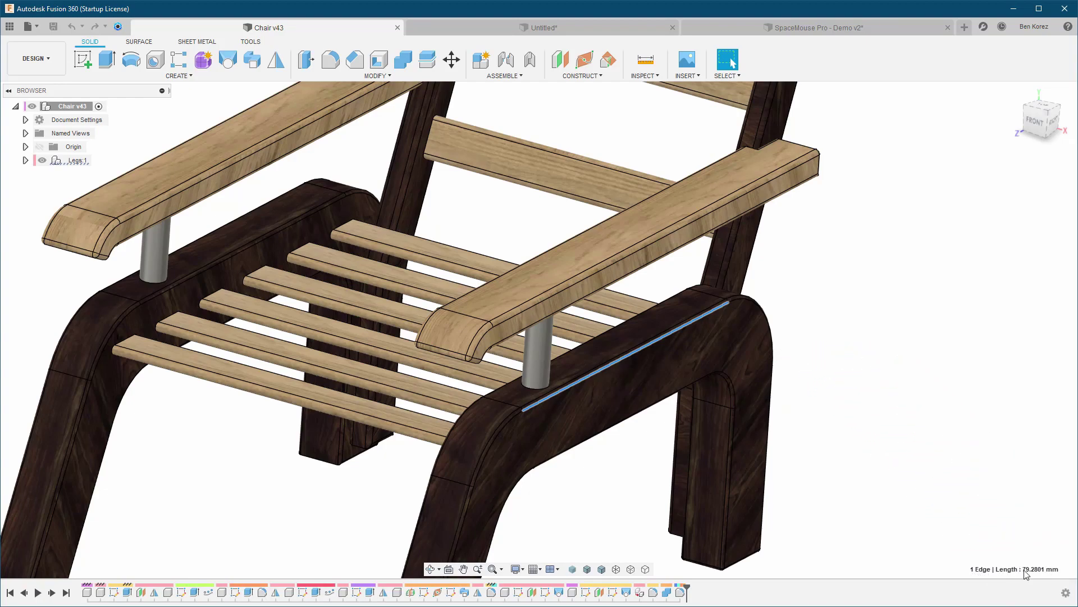
left_click(990, 519)
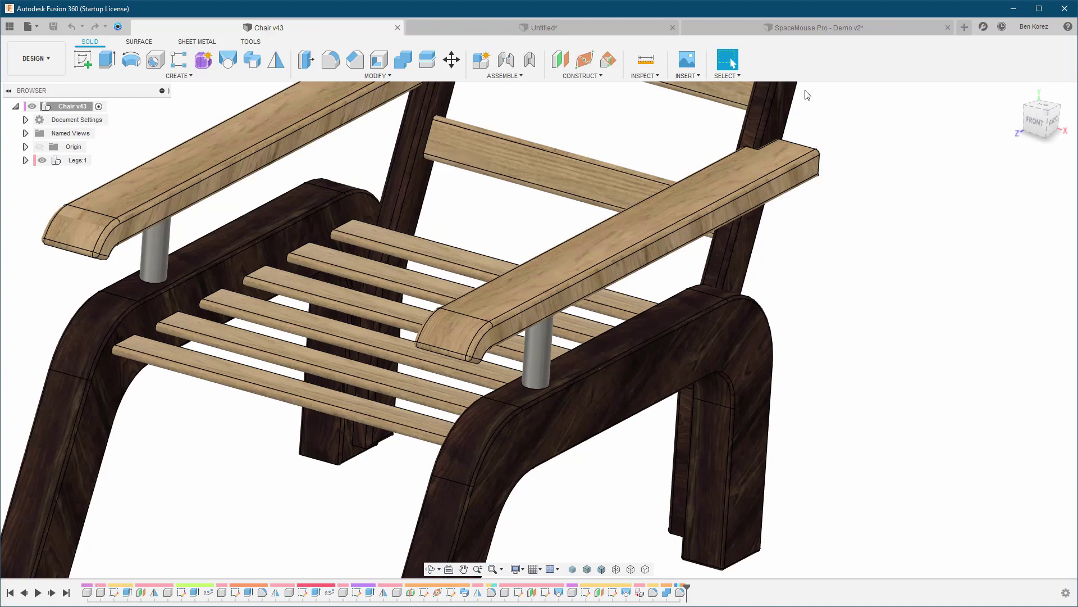
Step: Uncheck Show default measure in the General Preferences and confirm with OK
left_click(1033, 27)
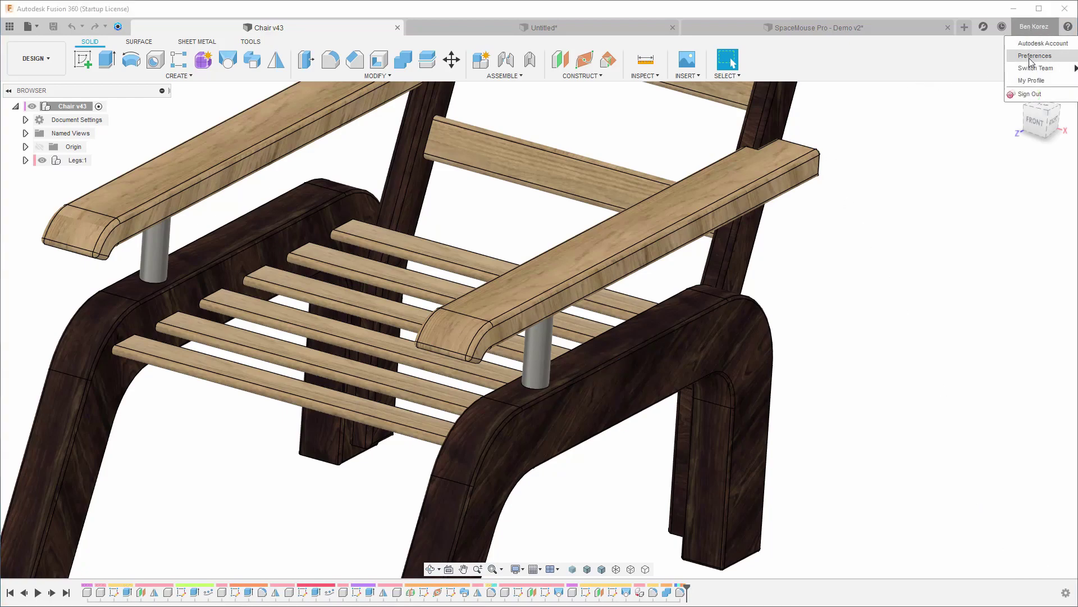
left_click(1033, 56)
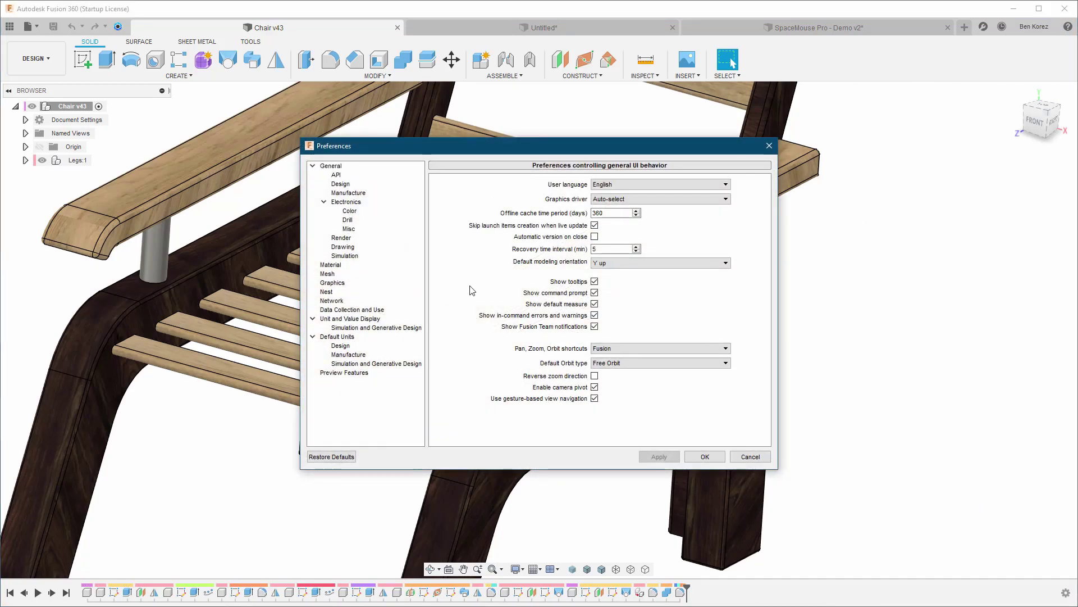
left_click(595, 304)
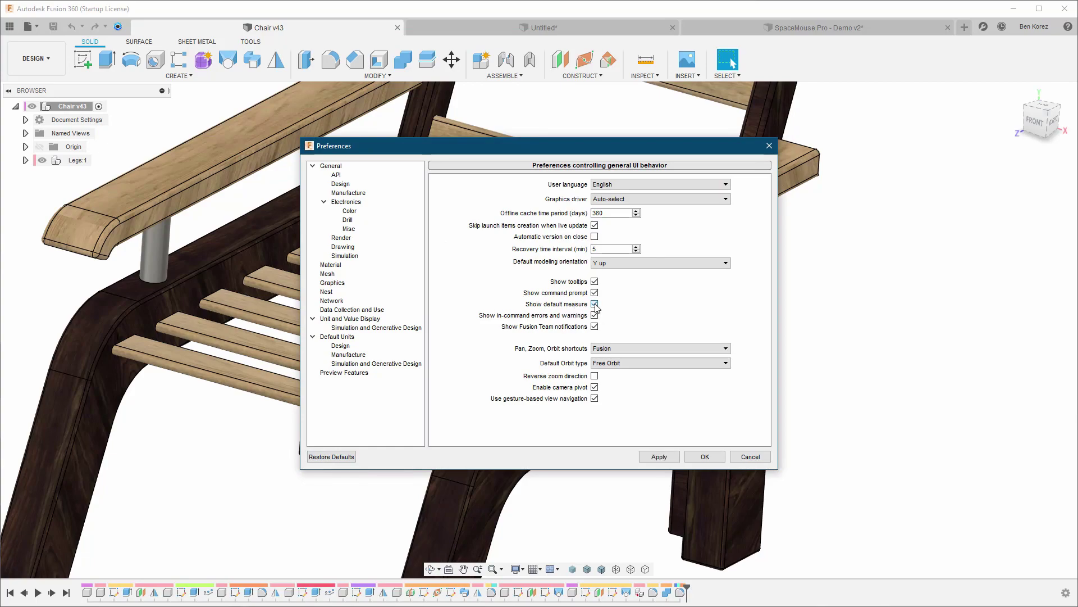
left_click(692, 456)
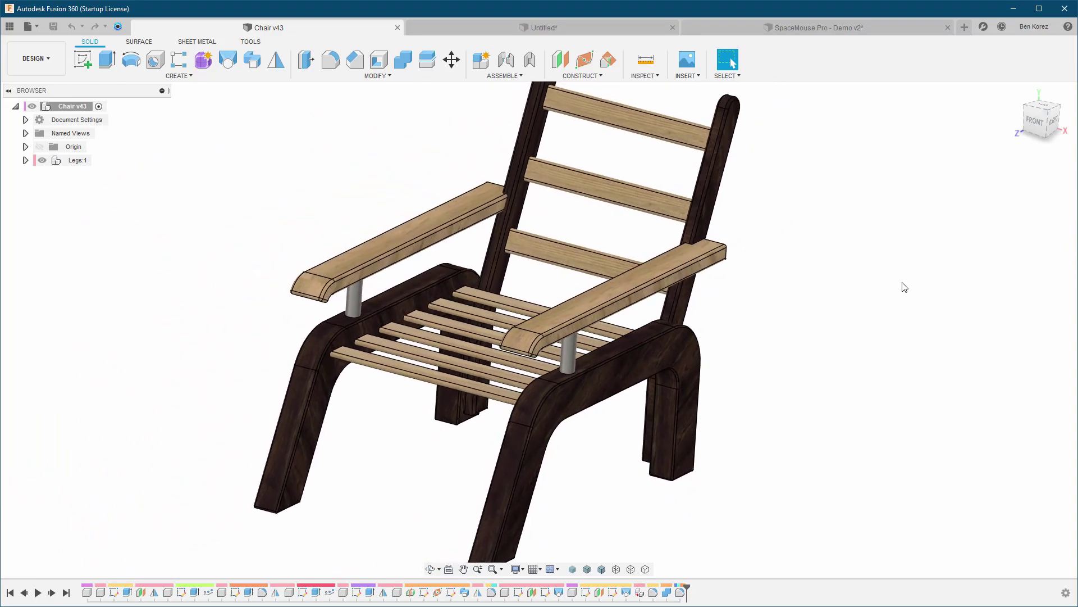
left_click(652, 357)
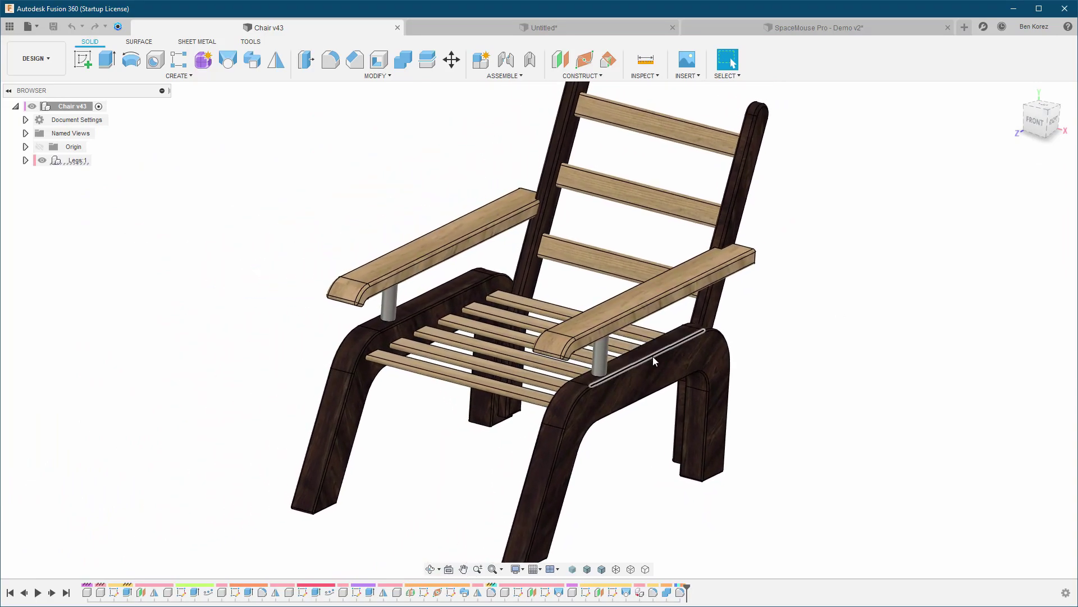
key("Escape")
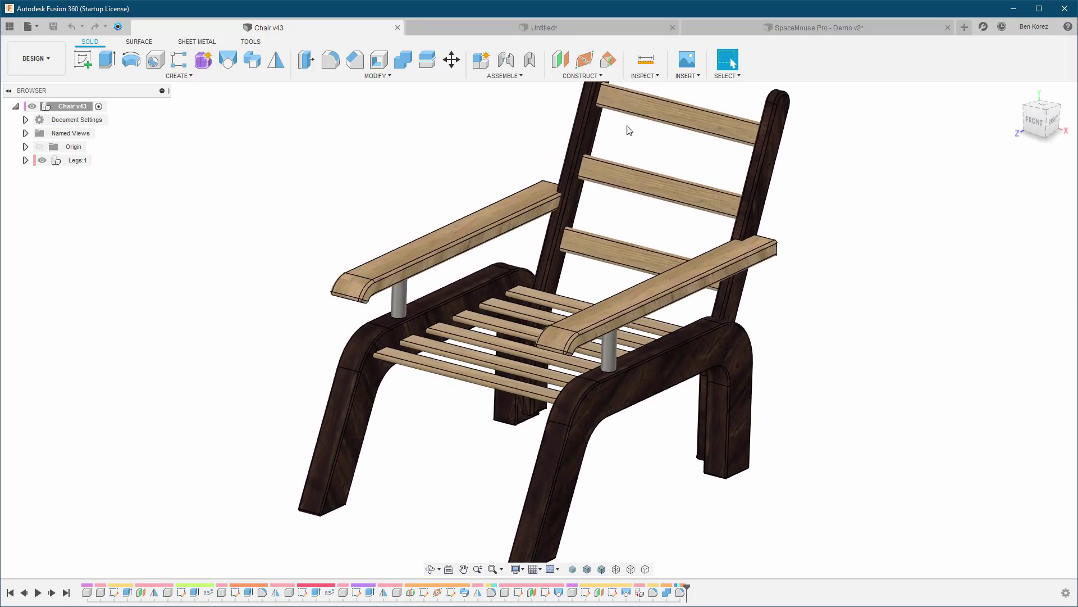
left_click(646, 62)
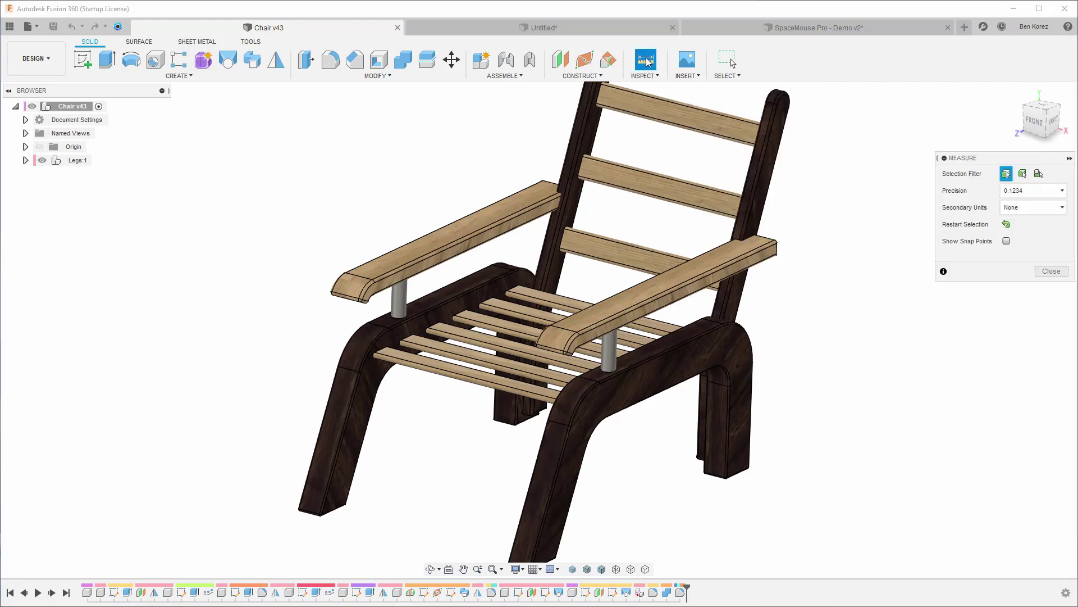
left_click(687, 350)
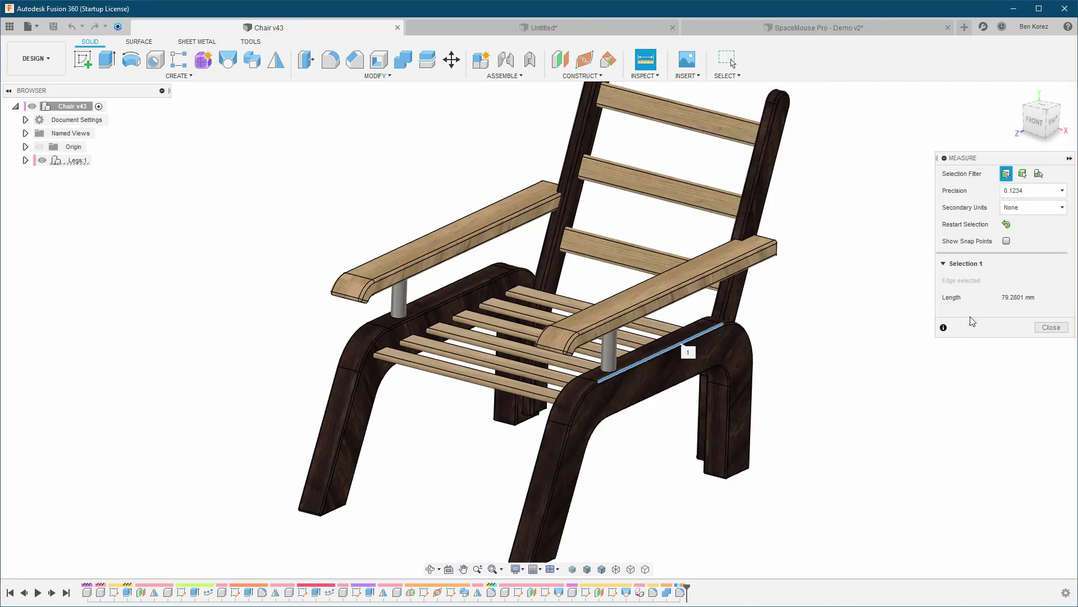
left_click(1050, 327)
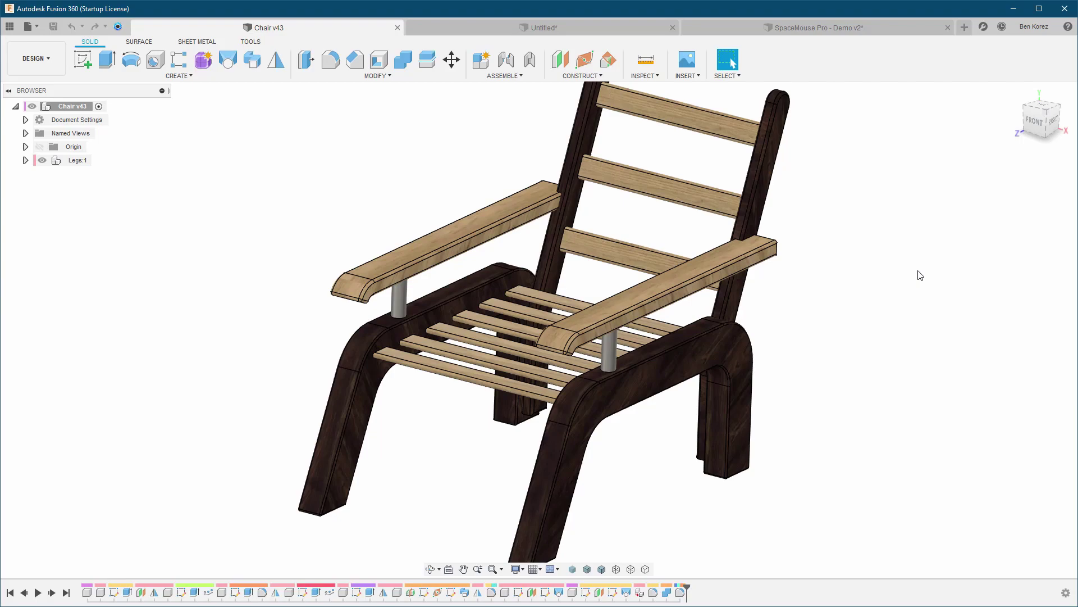